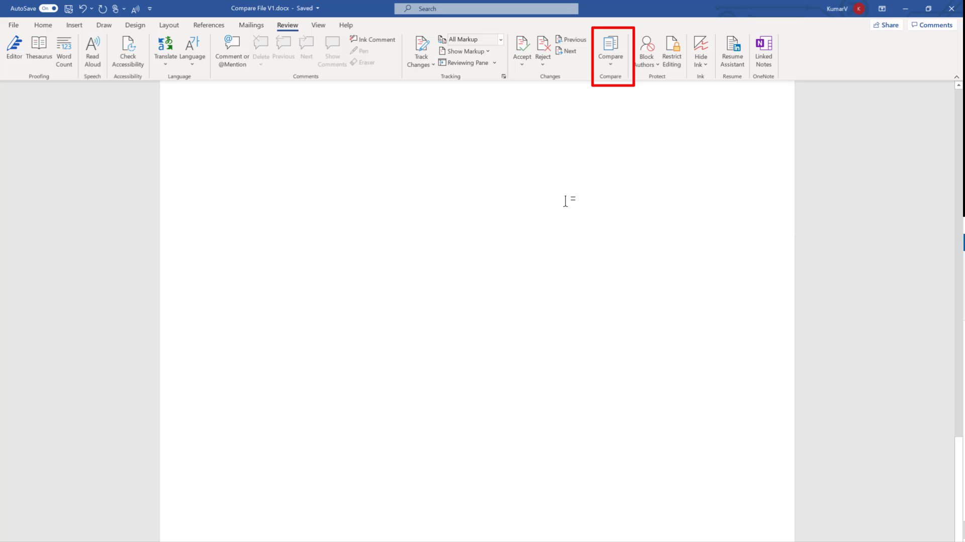
Review the Rev 1 changes: the Behaviour Change heading, its paragraphs and the bold Swarming paragraph
scroll(559, 249, up, 10)
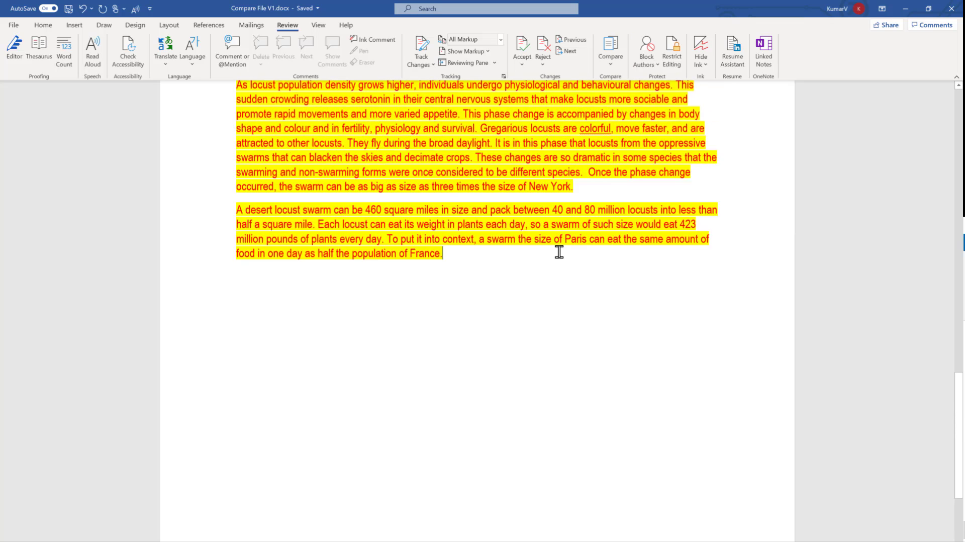
scroll(562, 258, up, 6)
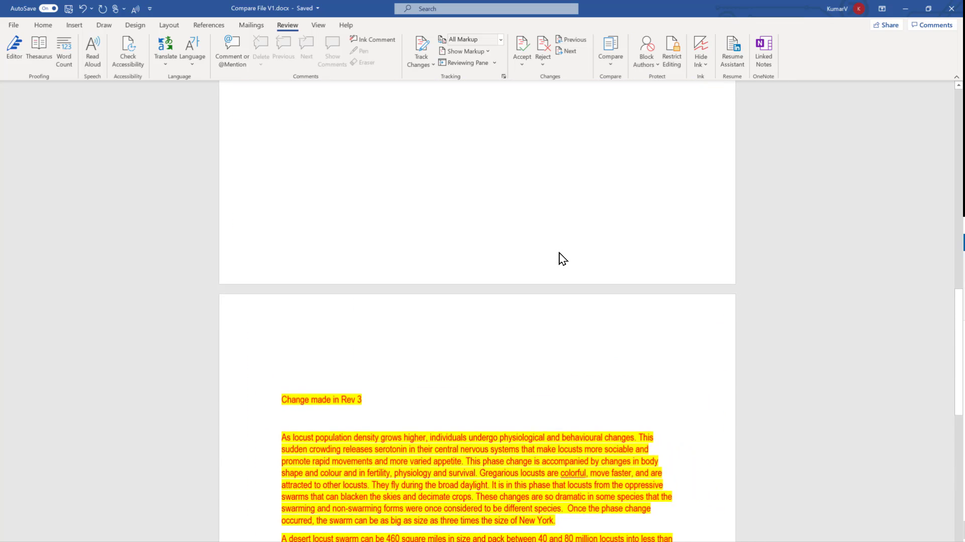
scroll(560, 259, down, 3)
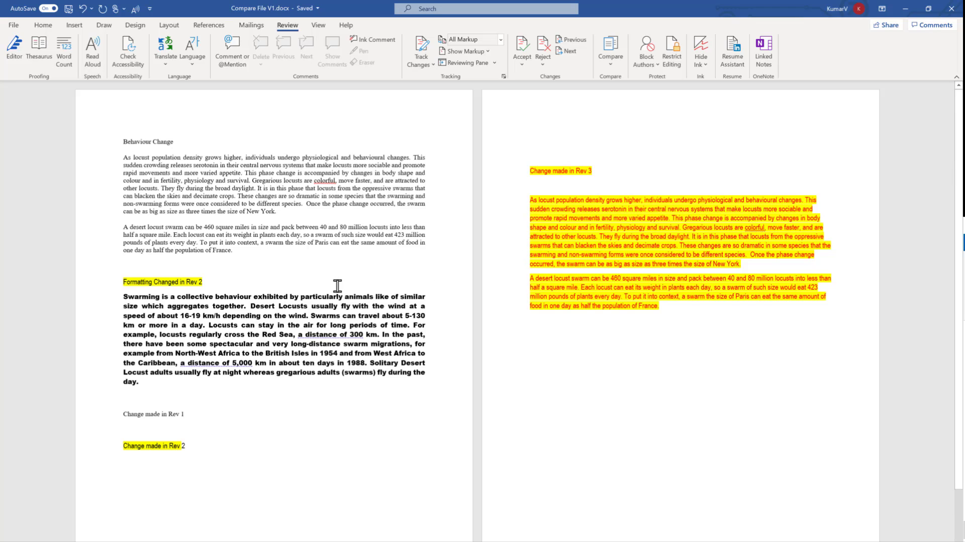
drag(123, 142, 235, 259)
drag(123, 296, 144, 384)
click(233, 404)
Review the Rev 2 formatting changes, then bring up the Compare options
drag(215, 281, 123, 282)
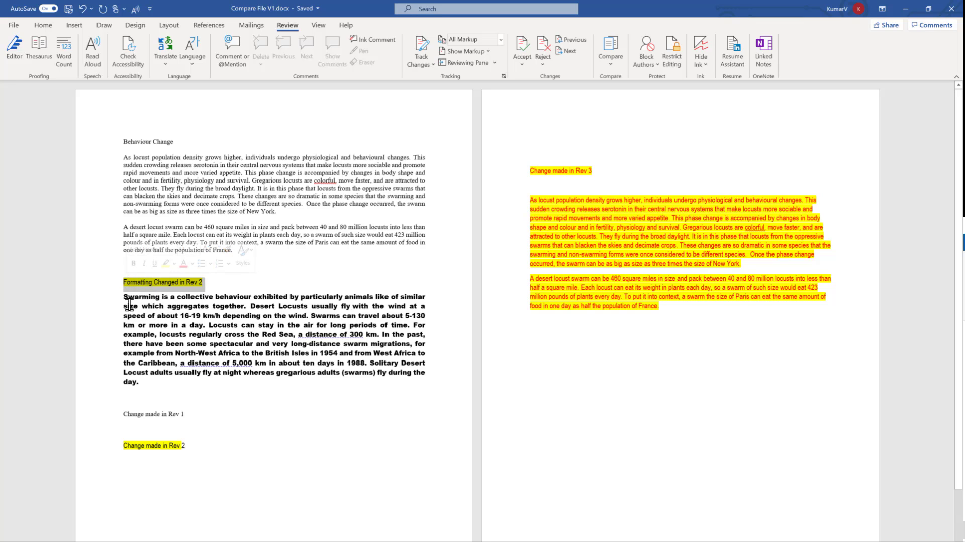
drag(124, 296, 163, 382)
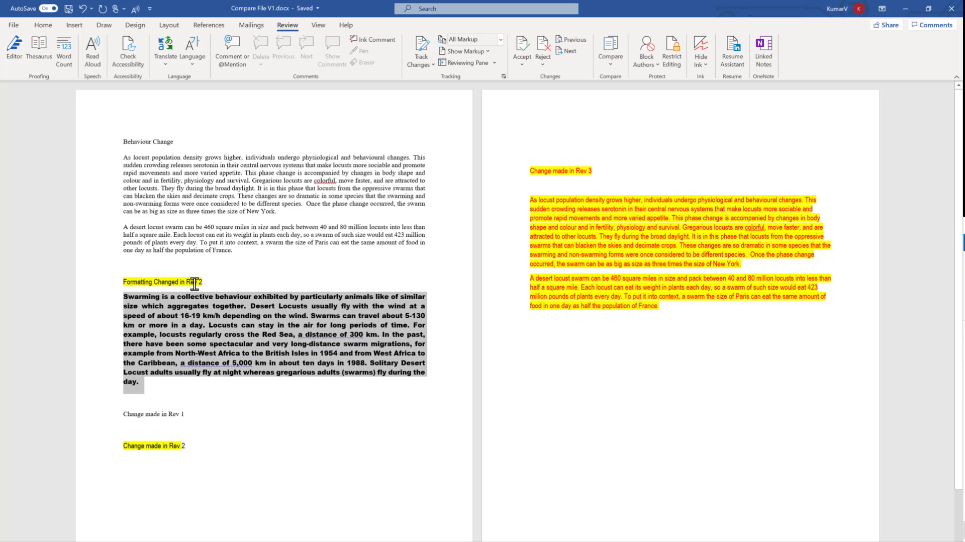
drag(123, 447, 186, 447)
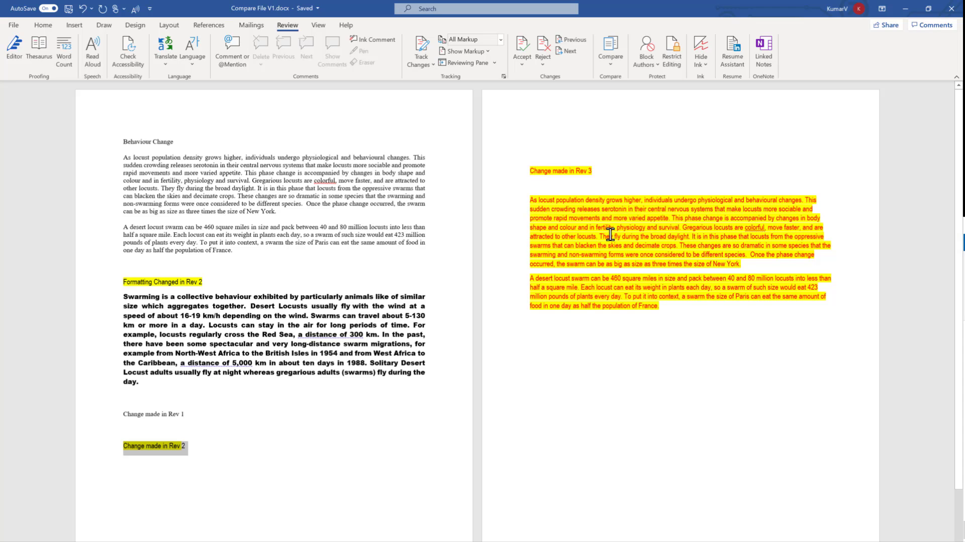
click(610, 66)
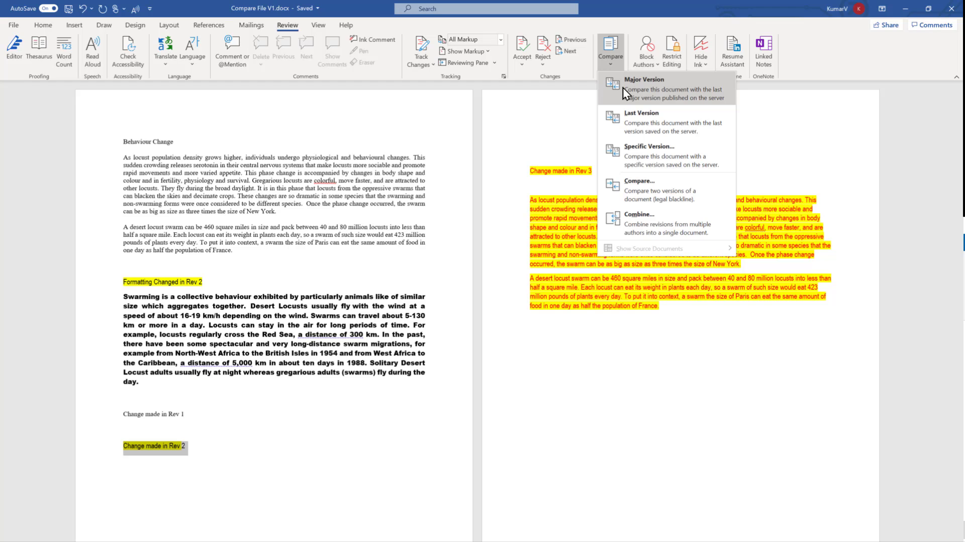
Compare the document with its last major version and view it as Simple Markup
key(Escape)
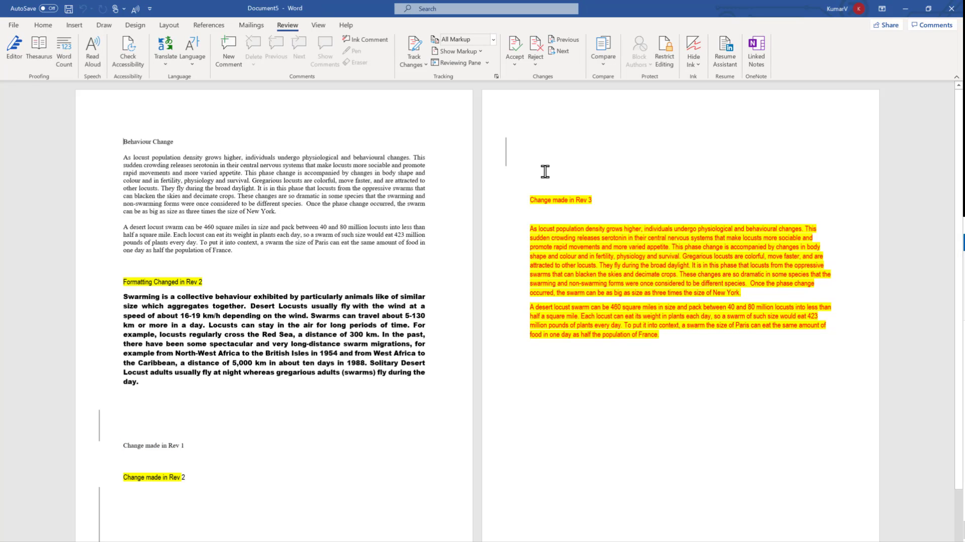
ctrl+scroll(548, 187, down, 3)
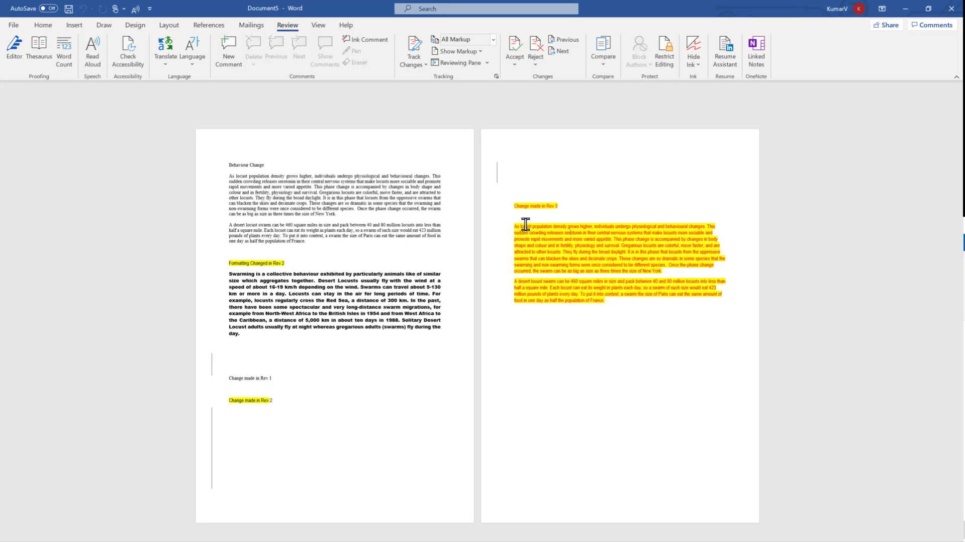
click(211, 363)
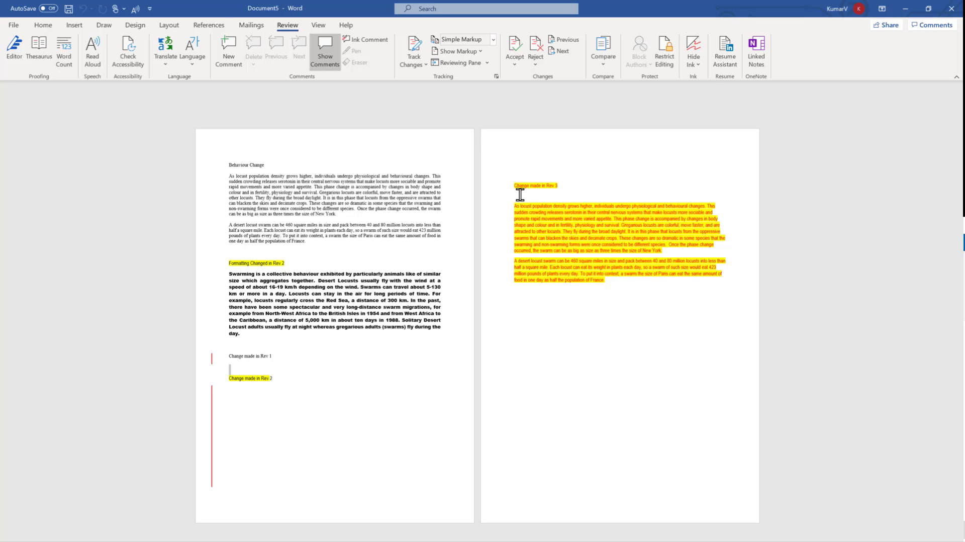
Close the Document5 comparison without saving
key(alt+r)
key(m)
key(Escape)
click(951, 9)
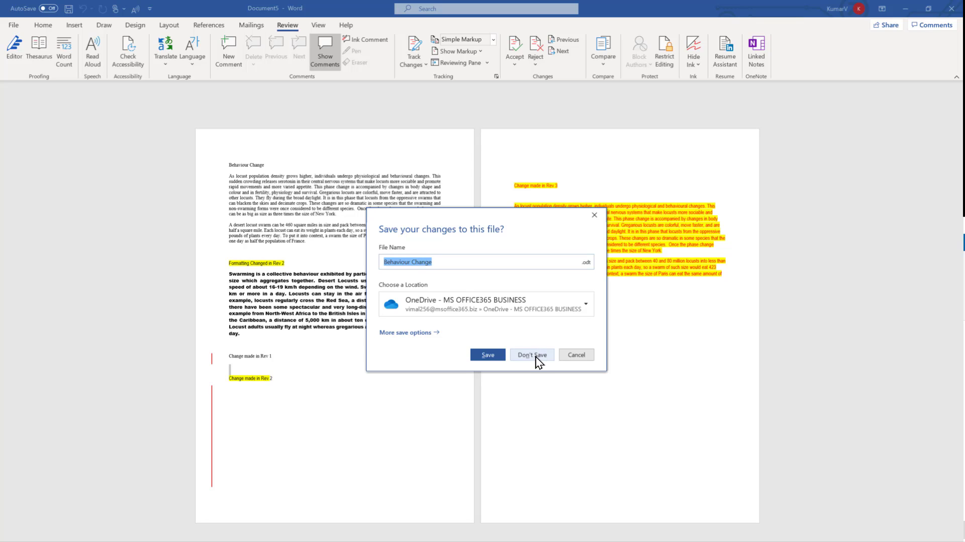
click(536, 356)
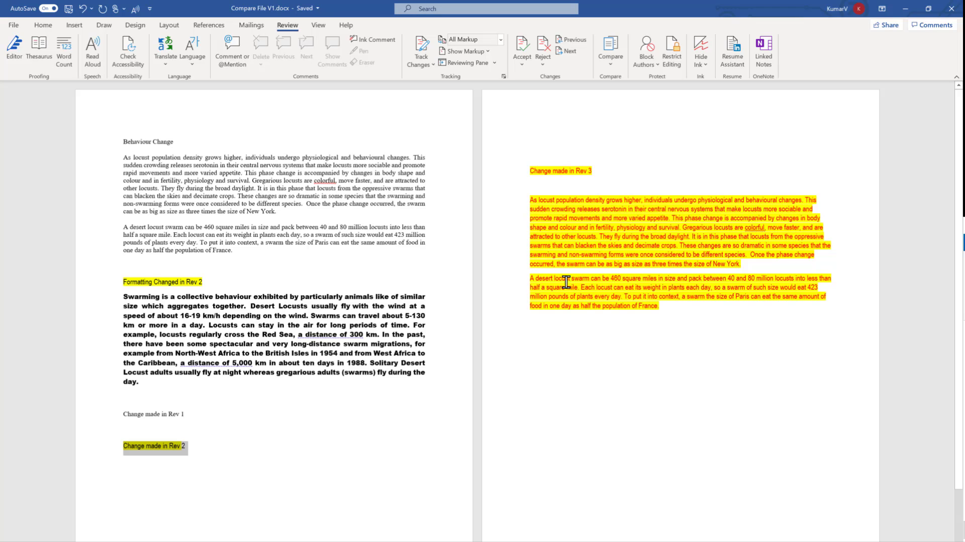
click(614, 67)
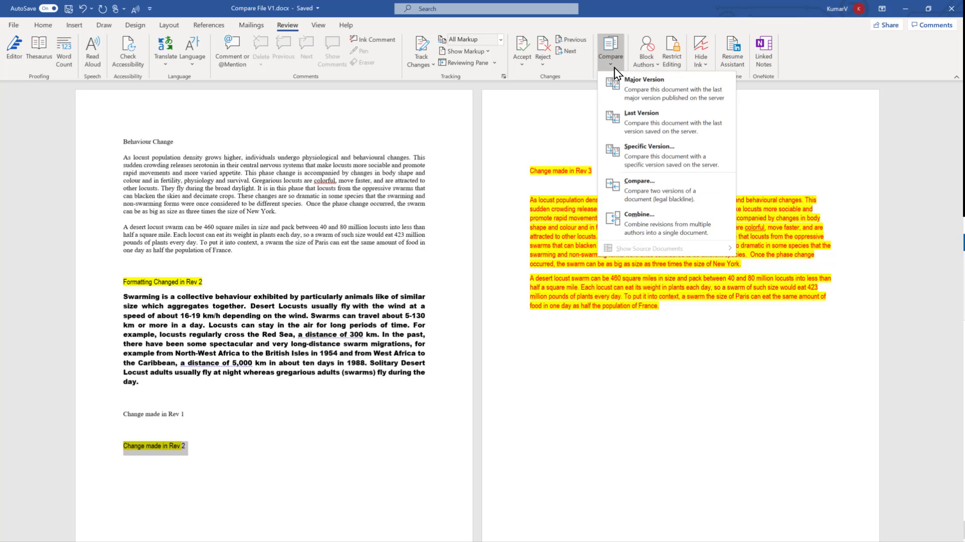
click(642, 124)
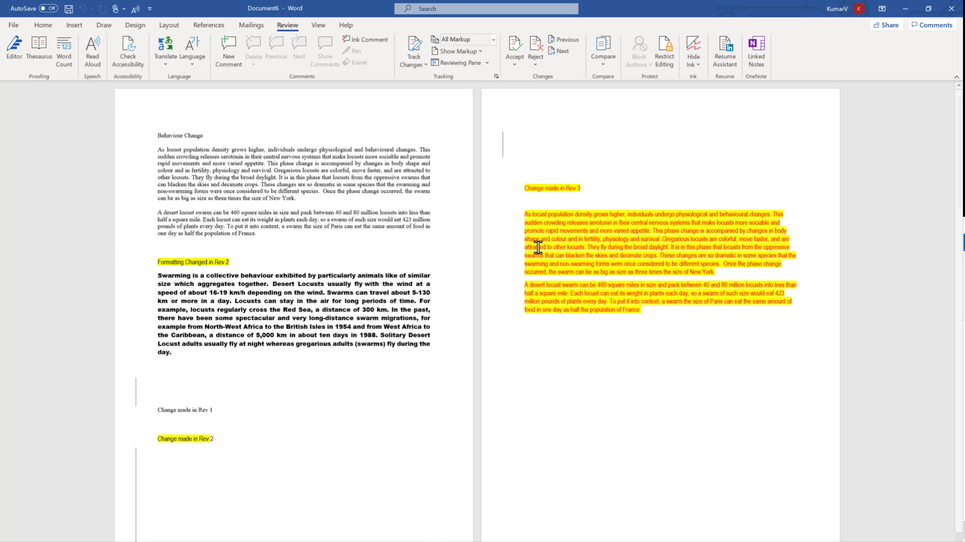
drag(553, 200, 659, 317)
click(659, 318)
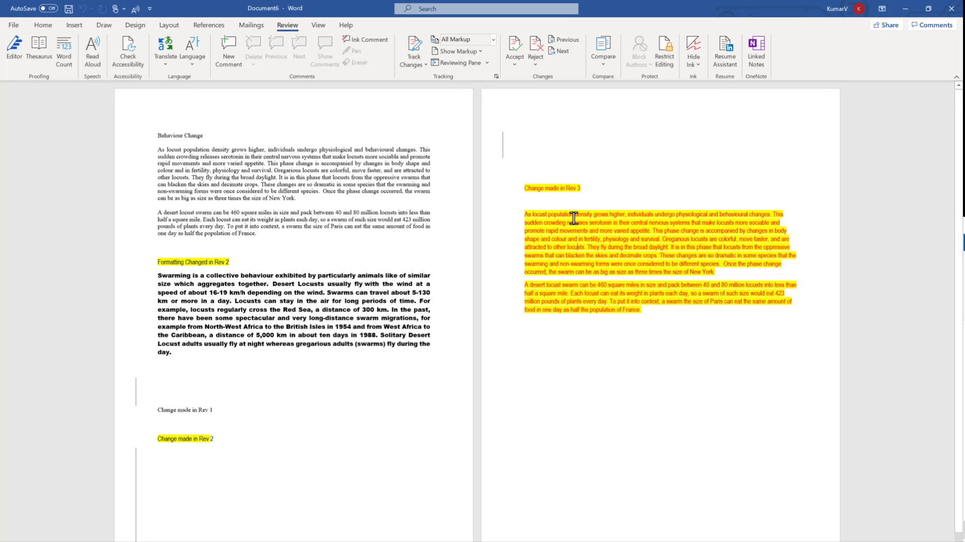
click(180, 442)
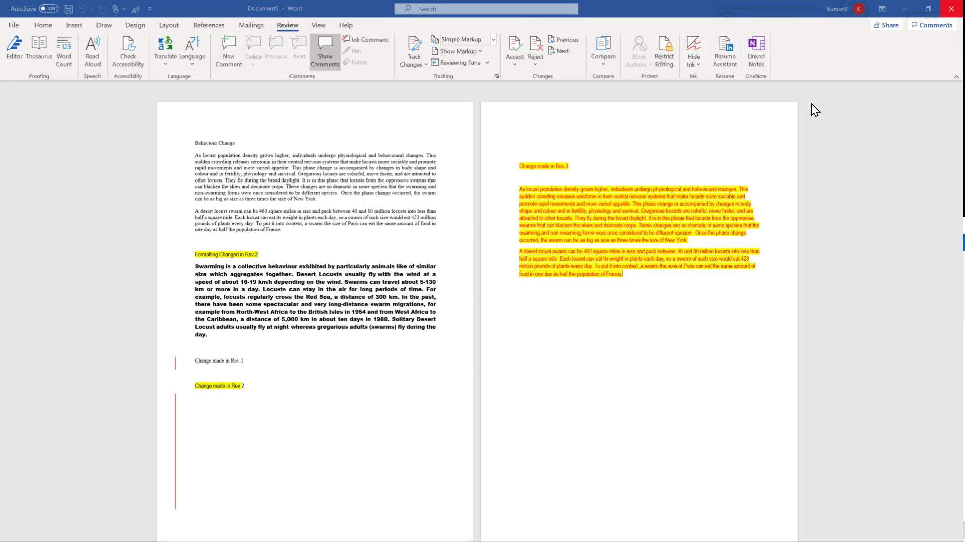
key(ctrl+w)
click(530, 353)
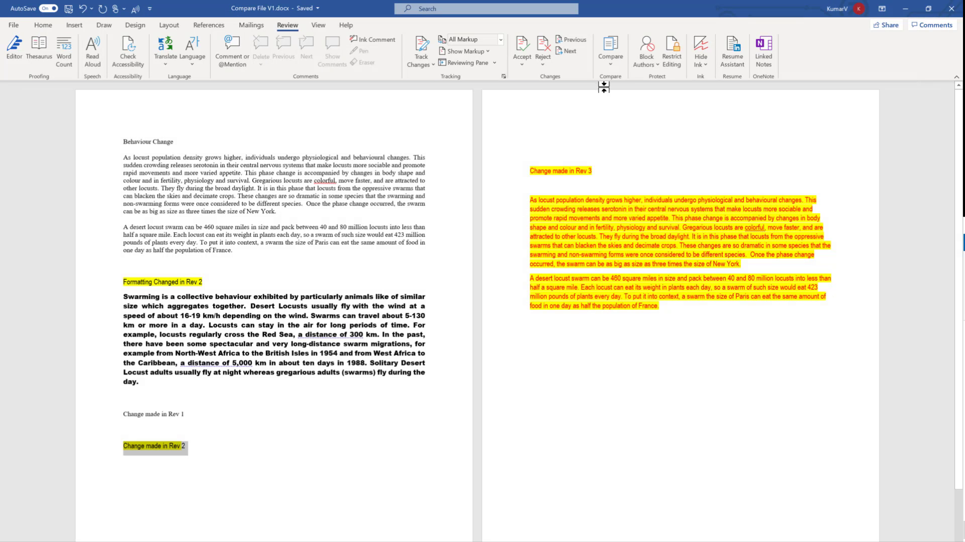
Compare the document against saved version 1.0 and show All Markup with margin balloons
click(615, 68)
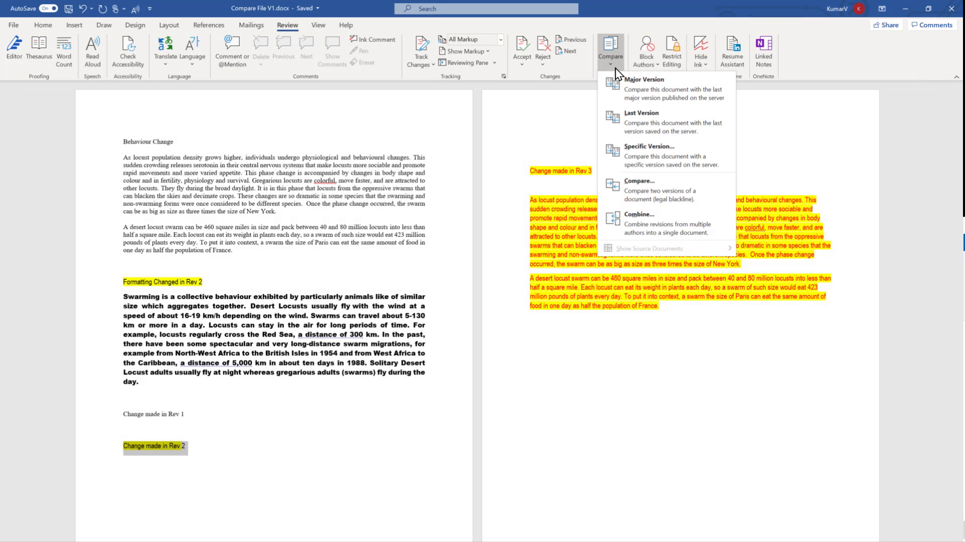
click(646, 159)
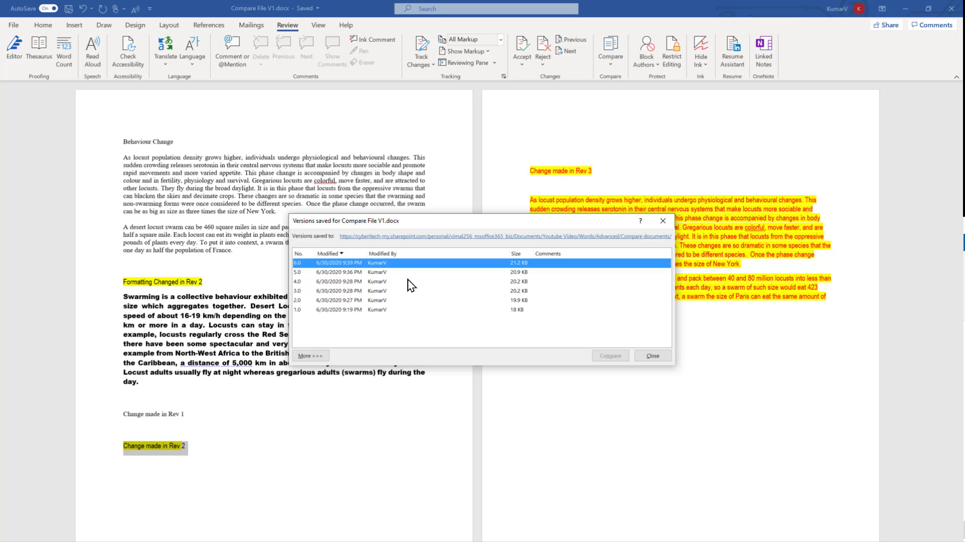
click(337, 310)
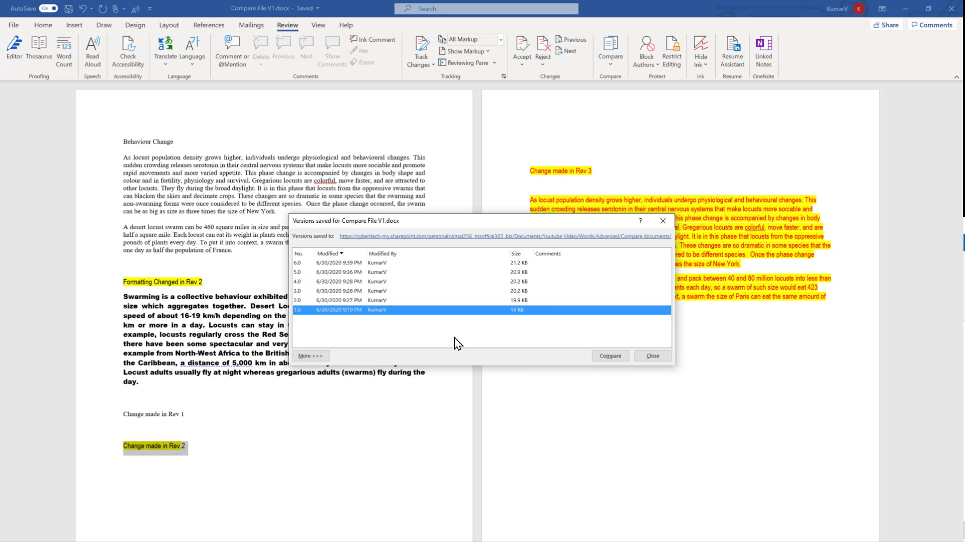
click(611, 355)
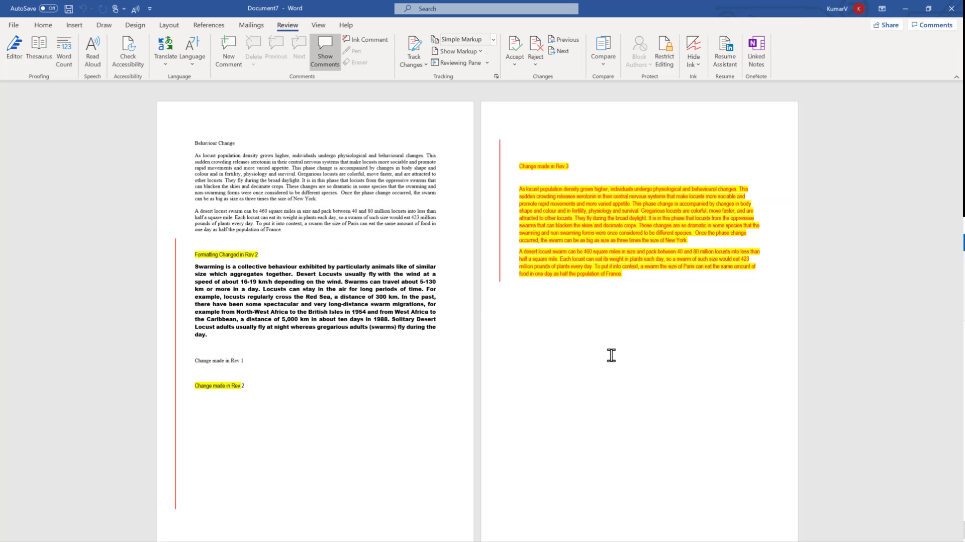
click(499, 251)
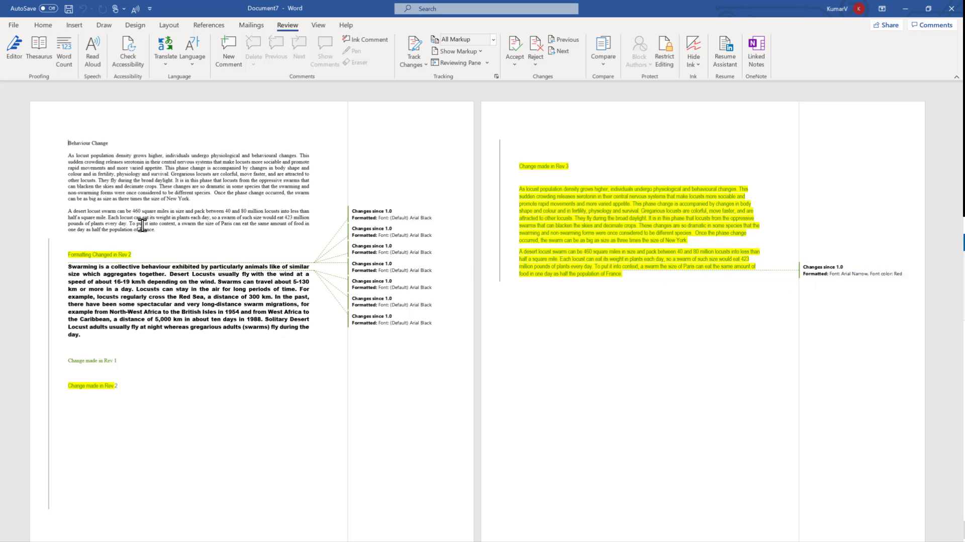
drag(155, 230, 113, 203)
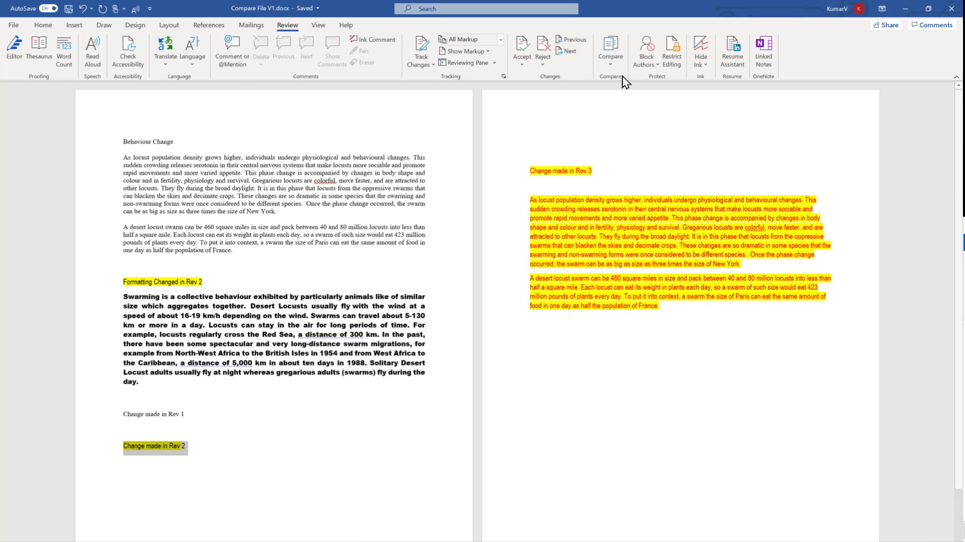
In Compare Documents, pick Compare File V0.docx as original and Compare File V1.docx as revised
click(615, 68)
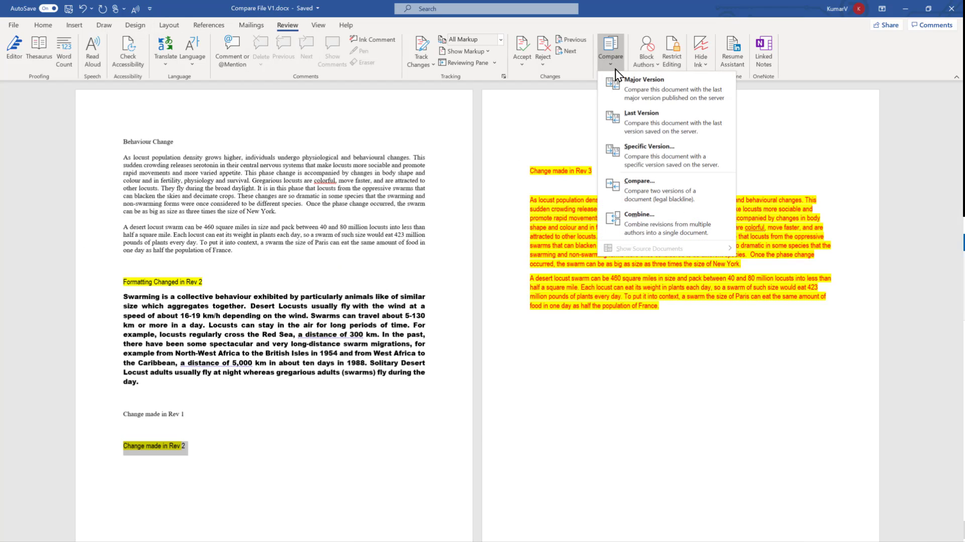
click(660, 201)
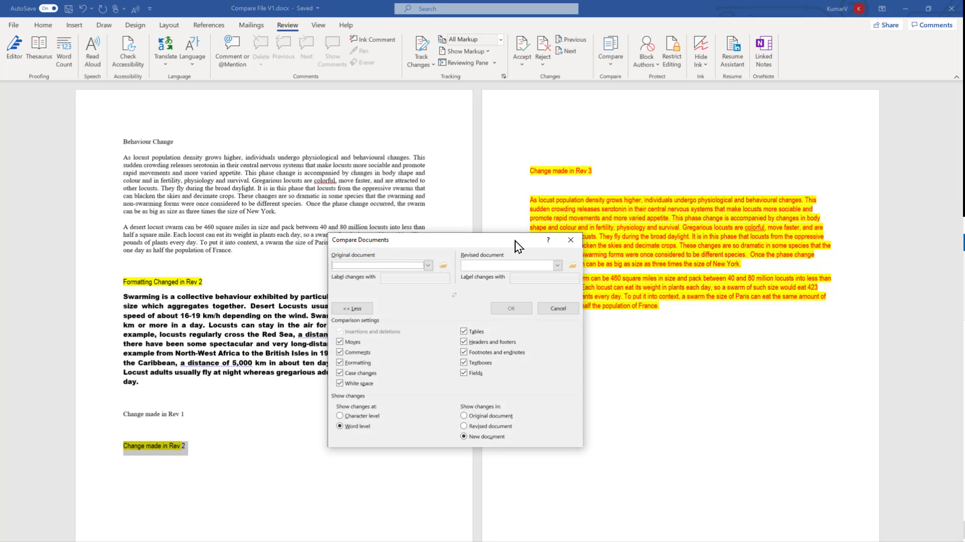
click(442, 264)
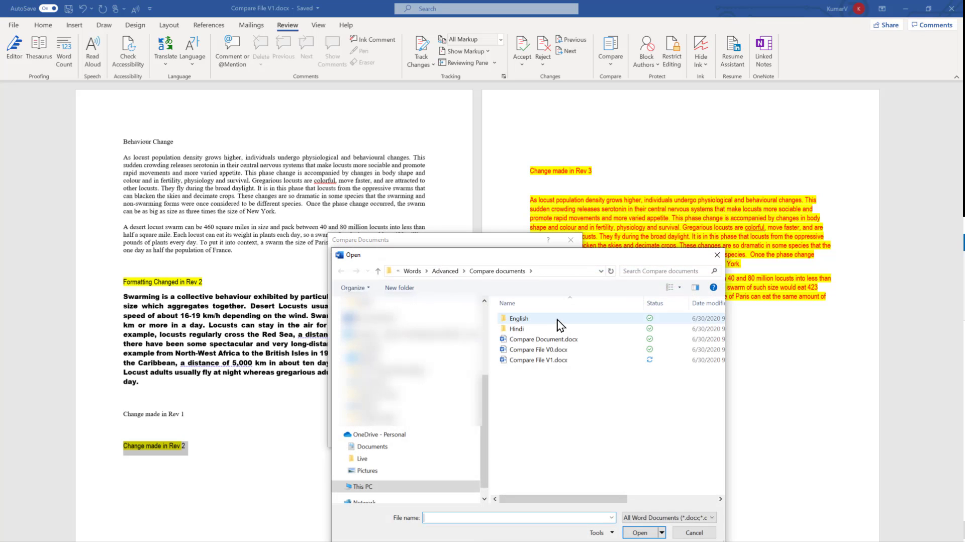
double_click(553, 350)
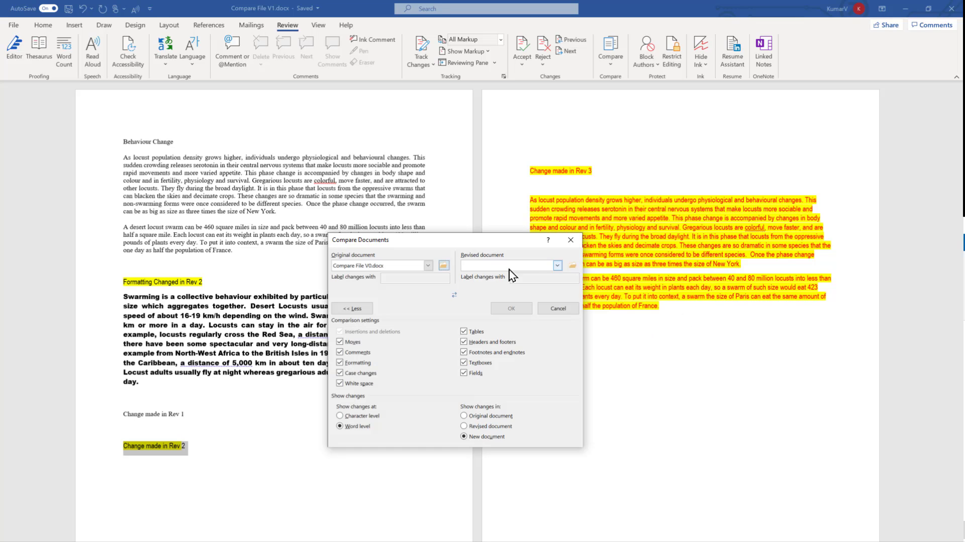
click(570, 266)
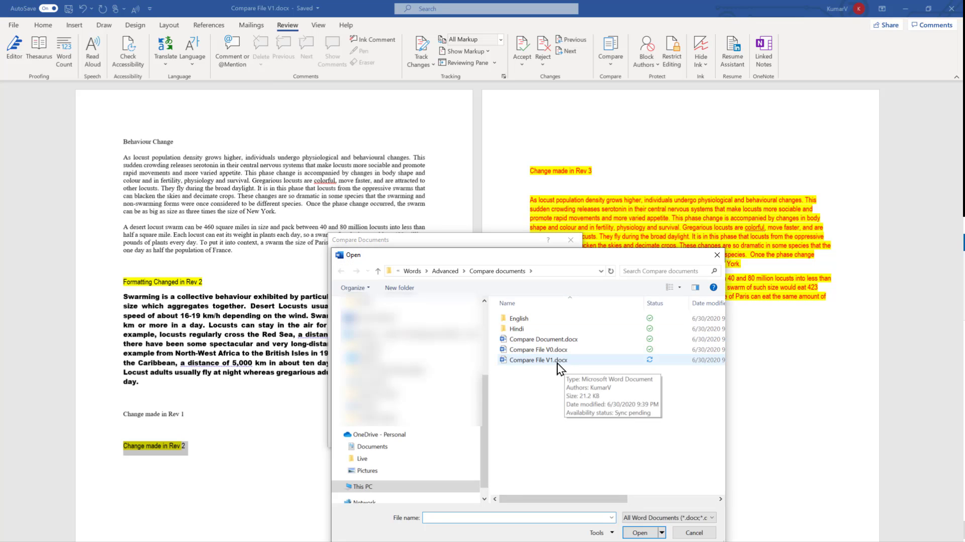
click(557, 361)
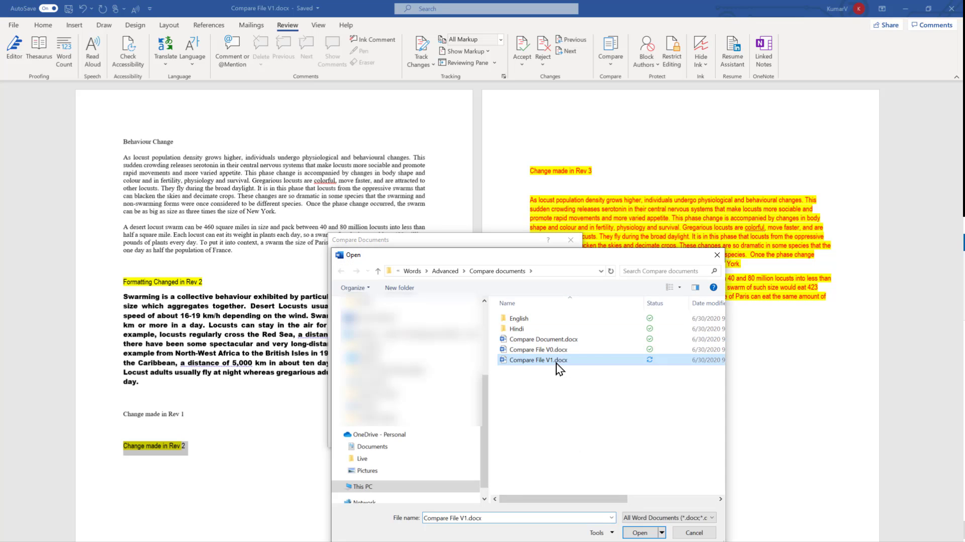
click(640, 532)
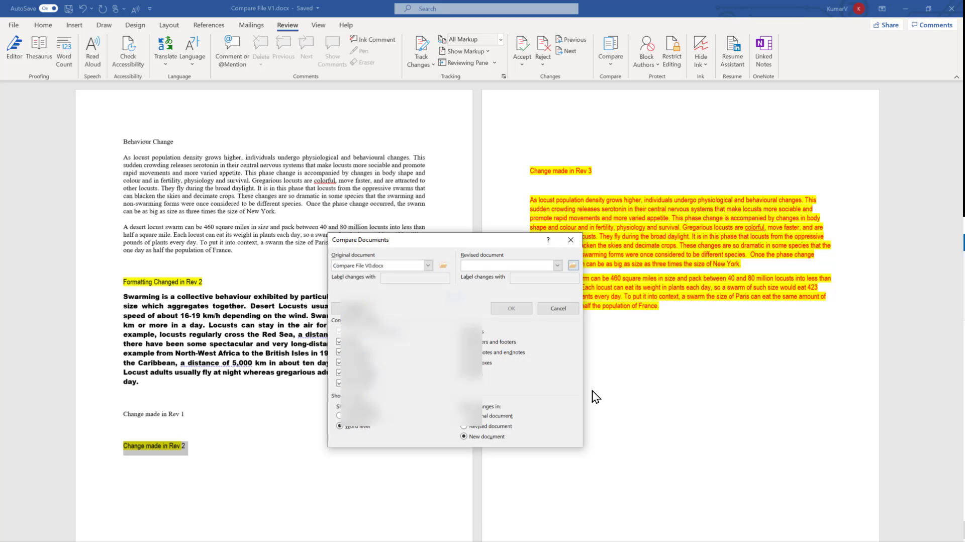
Check the comparison settings and compare V0 against V1 into new document Document8
click(353, 309)
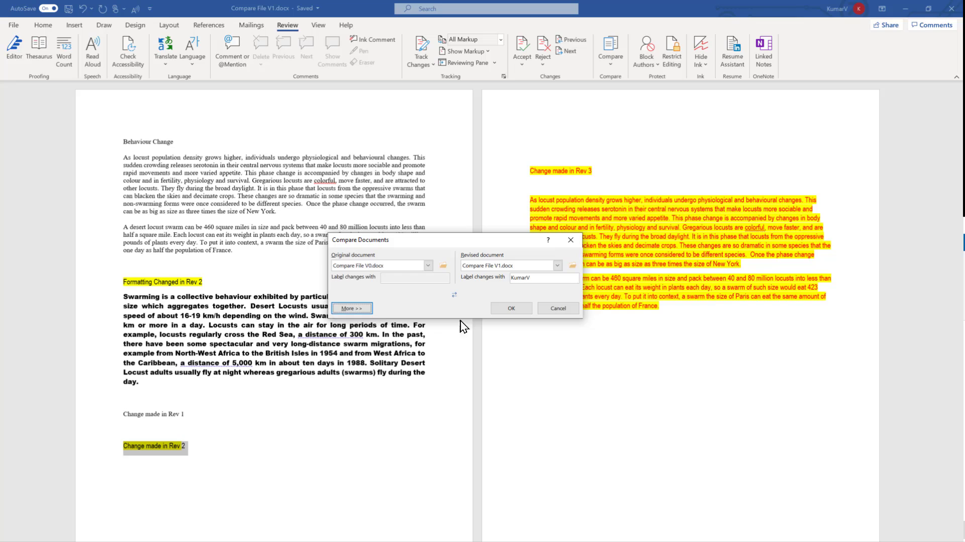
drag(491, 246, 668, 354)
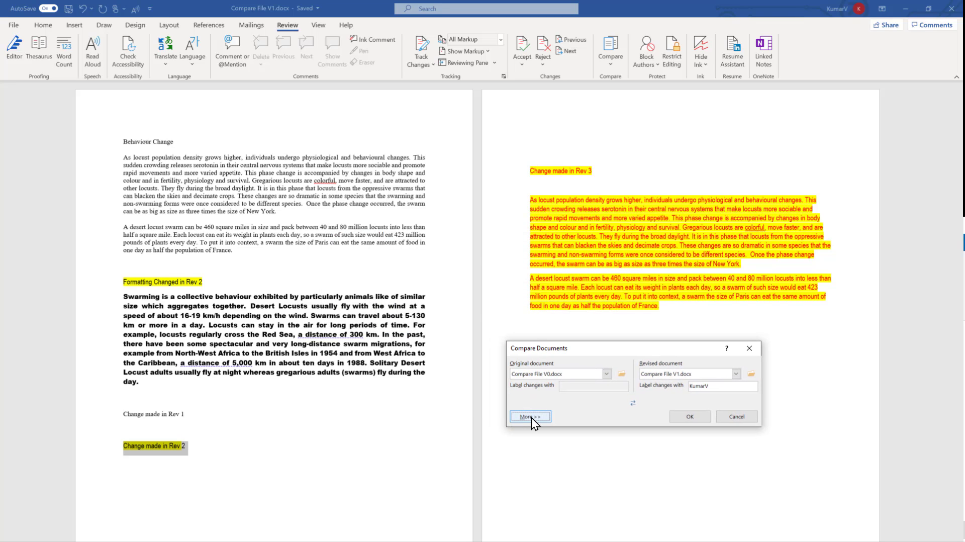
click(528, 417)
drag(597, 348, 584, 221)
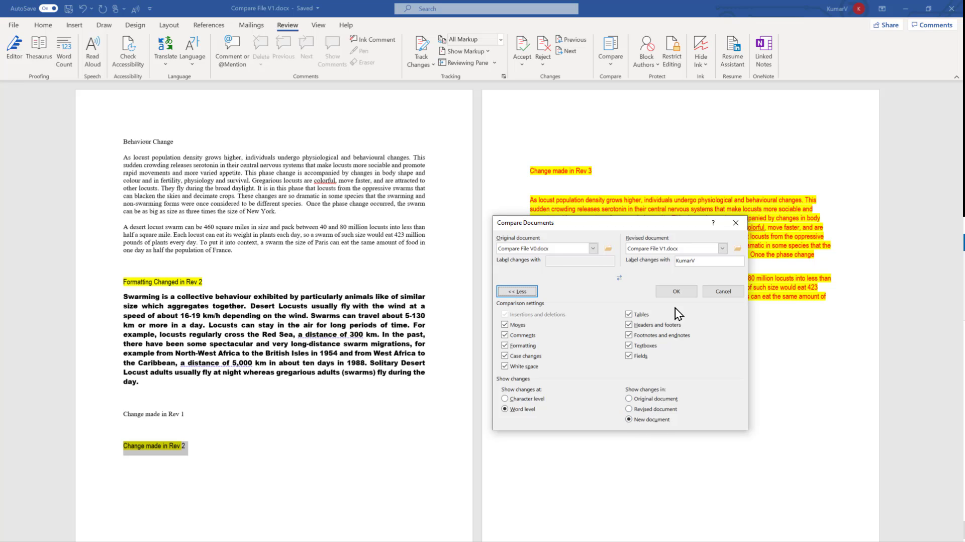
click(674, 293)
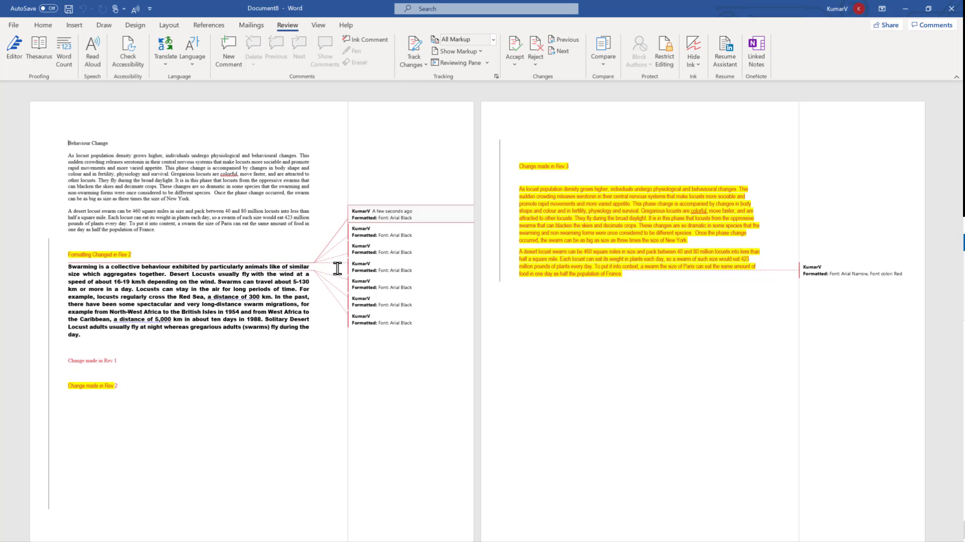
Inspect the revision balloons and the 'Change made in Rev 3' line
mouse_move(271, 276)
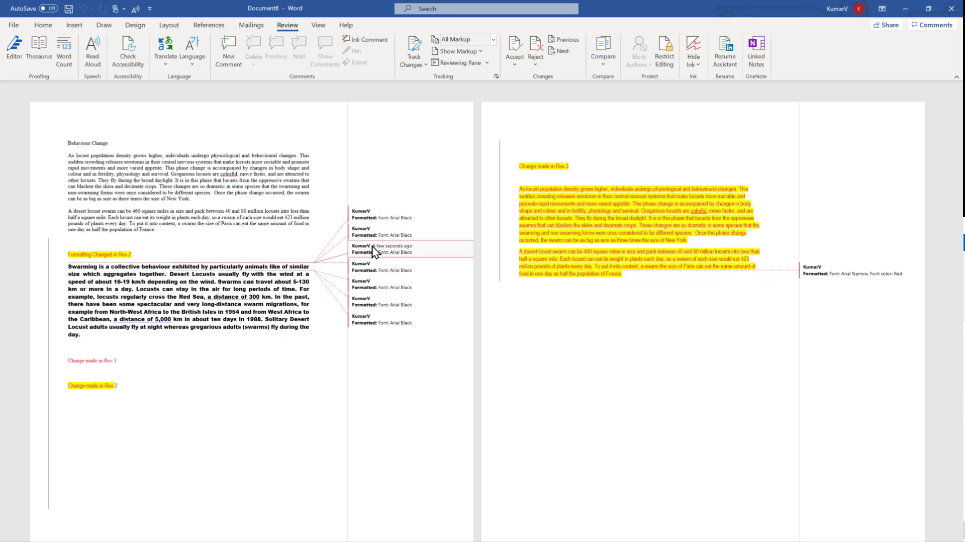
mouse_move(206, 270)
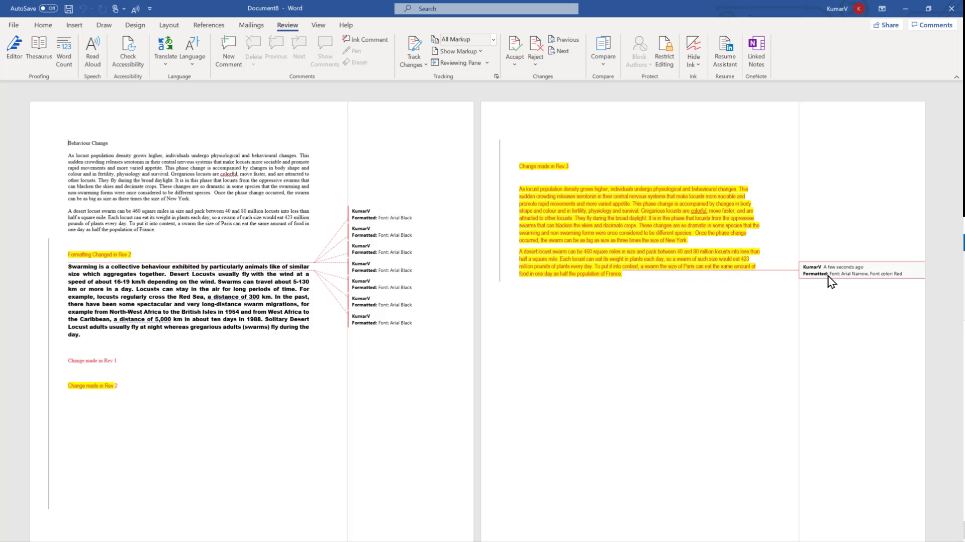
click(579, 143)
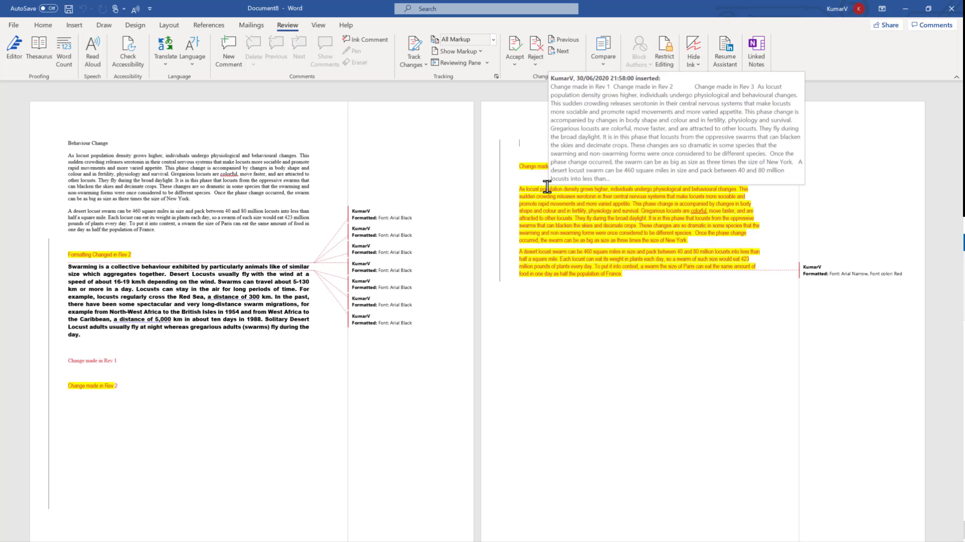
drag(515, 164, 598, 171)
Close Document8, the V0-versus-V1 comparison, returning to Compare File V1.docx
click(591, 165)
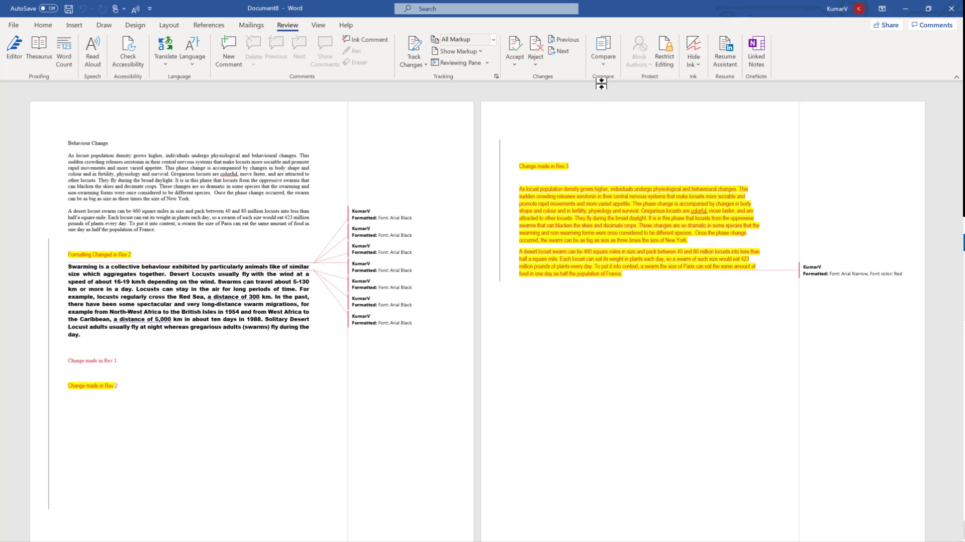
click(605, 65)
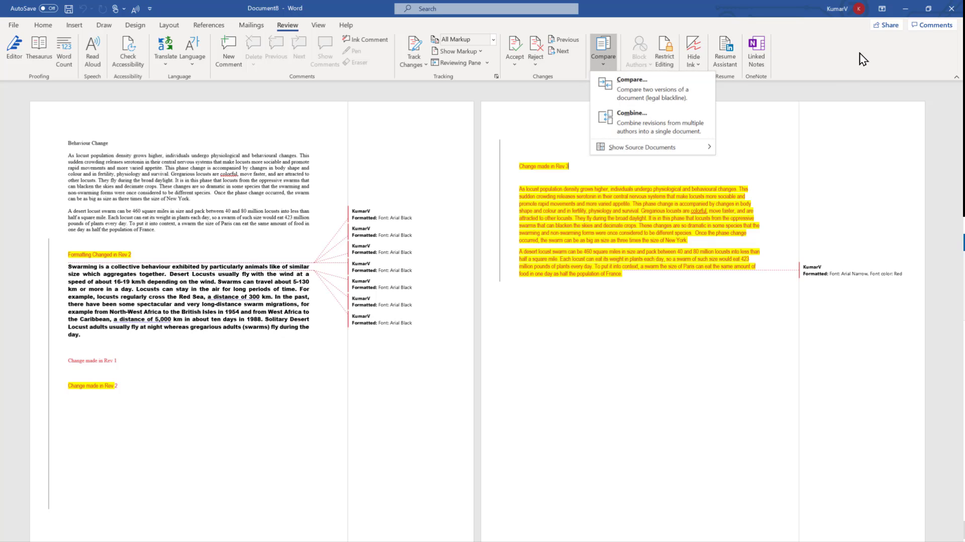
click(950, 9)
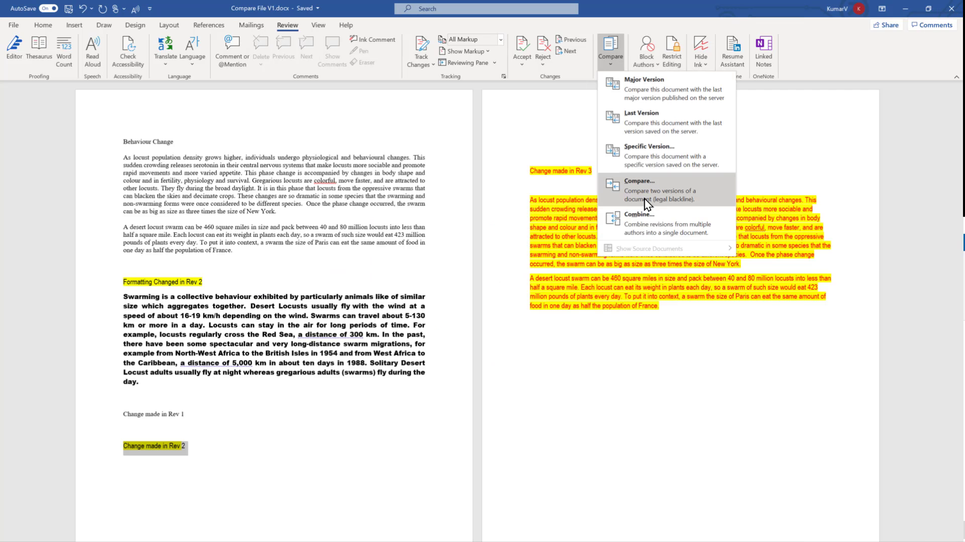